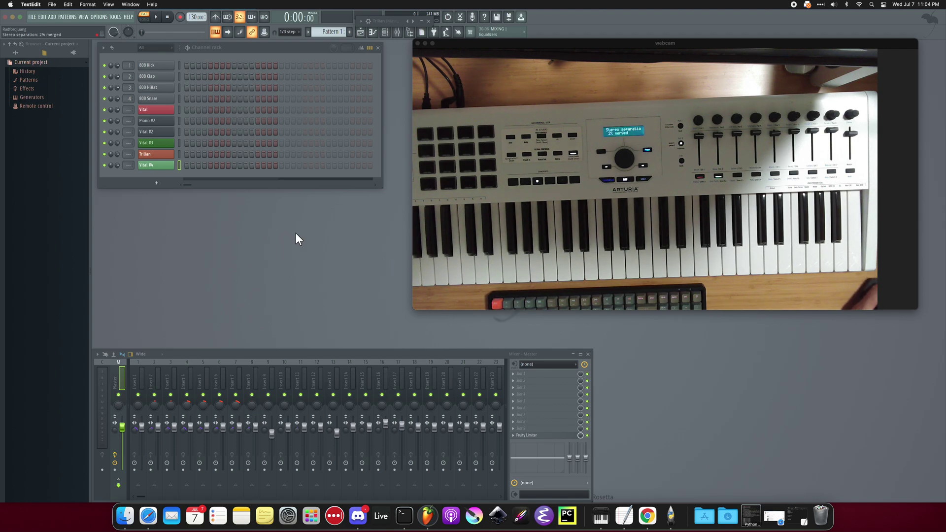
Add Omnisphere as a new instrument channel from the Channel rack plugin list.
{"action": "left_click", "coordinate": [156, 183]}
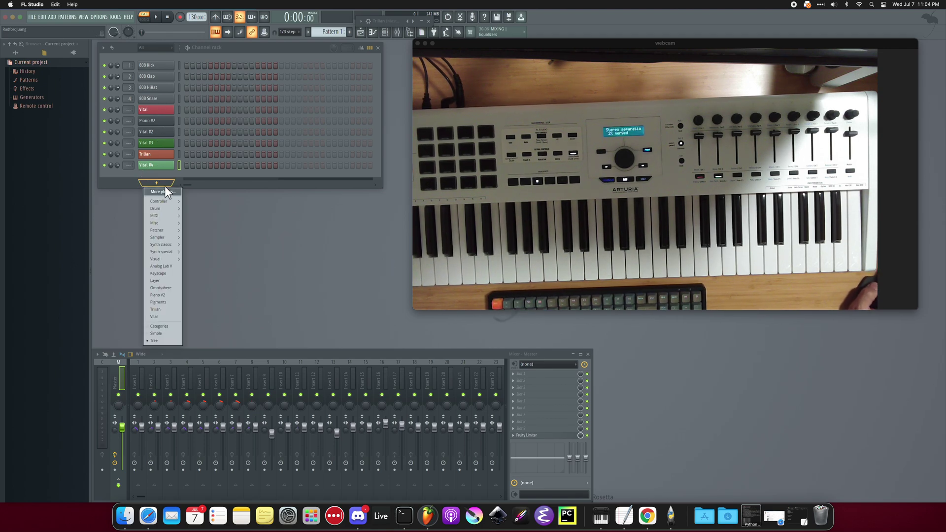
{"action": "left_click", "coordinate": [169, 290]}
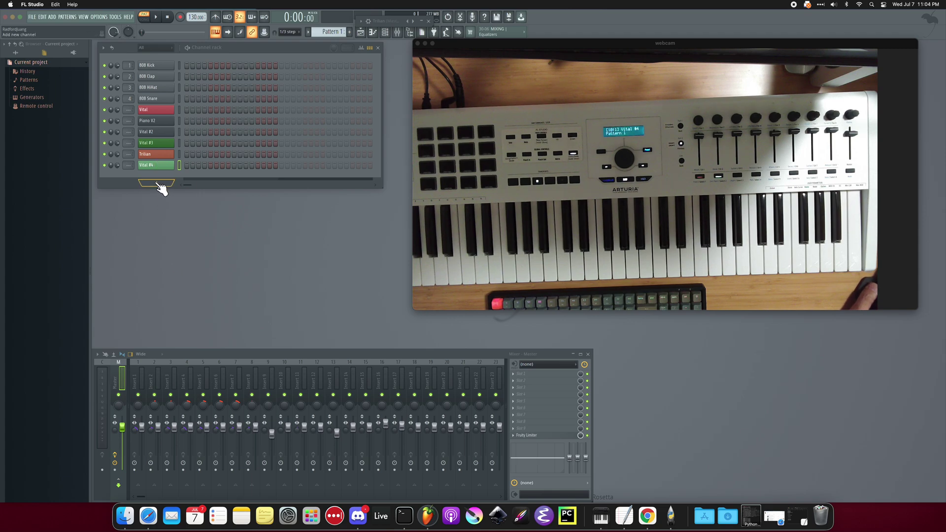
{"action": "left_click", "coordinate": [159, 185]}
{"action": "left_click", "coordinate": [170, 287]}
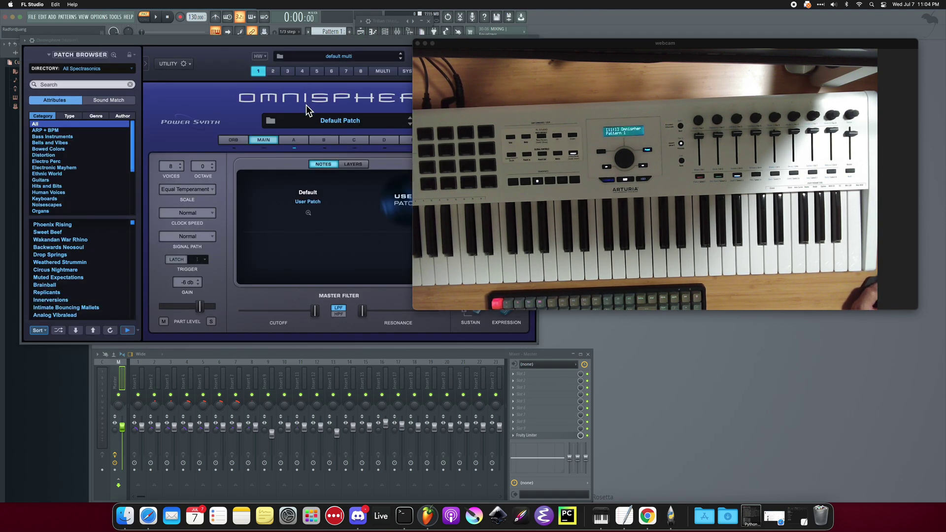
{"action": "left_click_drag", "start_coordinate": [502, 43], "coordinate": [607, 67]}
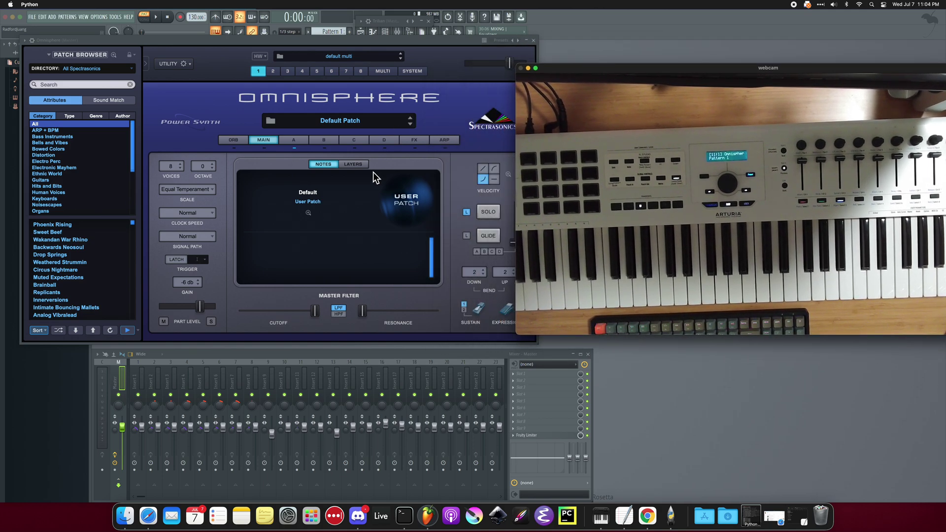
{"action": "left_click", "coordinate": [446, 49]}
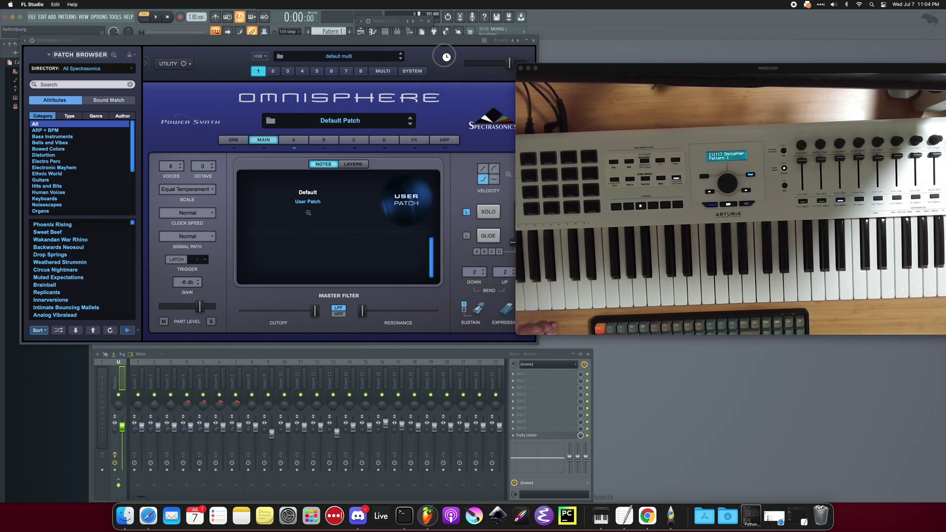
Cycle through Omnisphere's layers A, B, C and D twice, returning to layer A.
{"action": "left_click", "coordinate": [295, 140]}
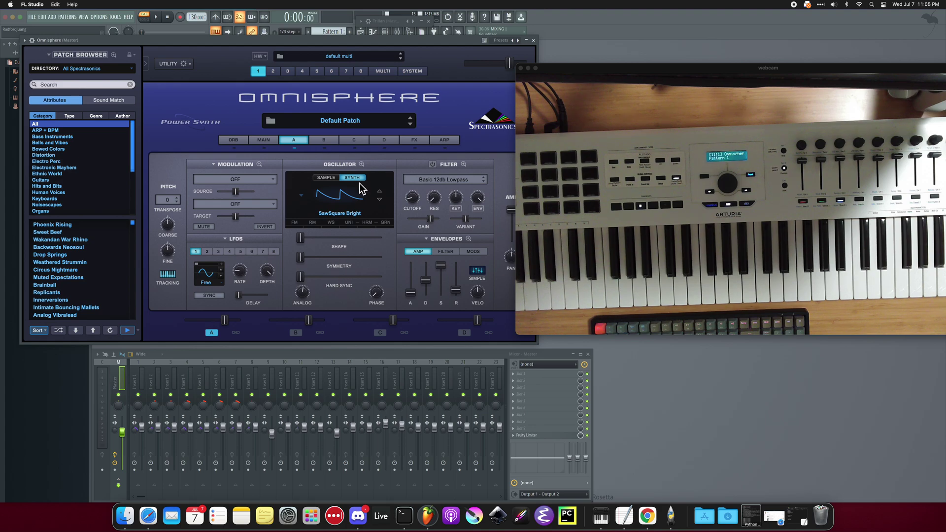
{"action": "left_click", "coordinate": [324, 143]}
{"action": "left_click", "coordinate": [351, 143]}
{"action": "left_click", "coordinate": [385, 142]}
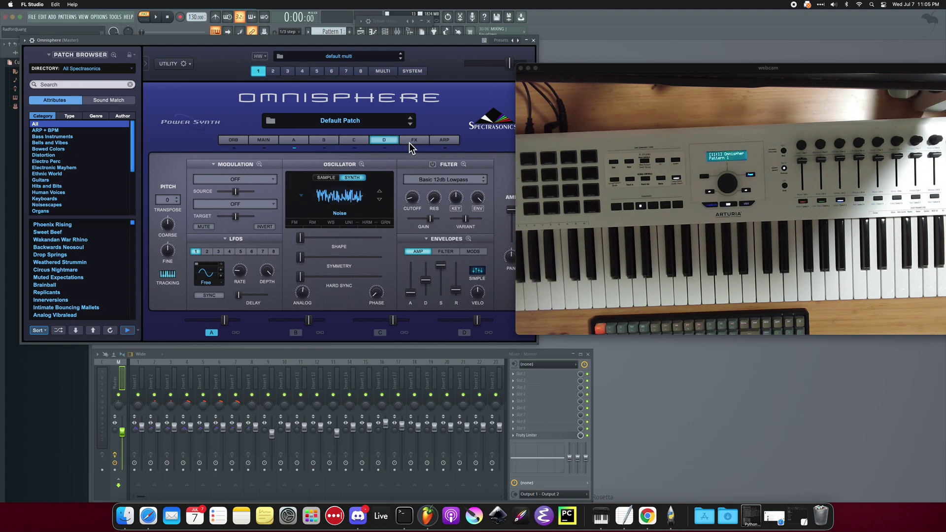
{"action": "left_click", "coordinate": [294, 142]}
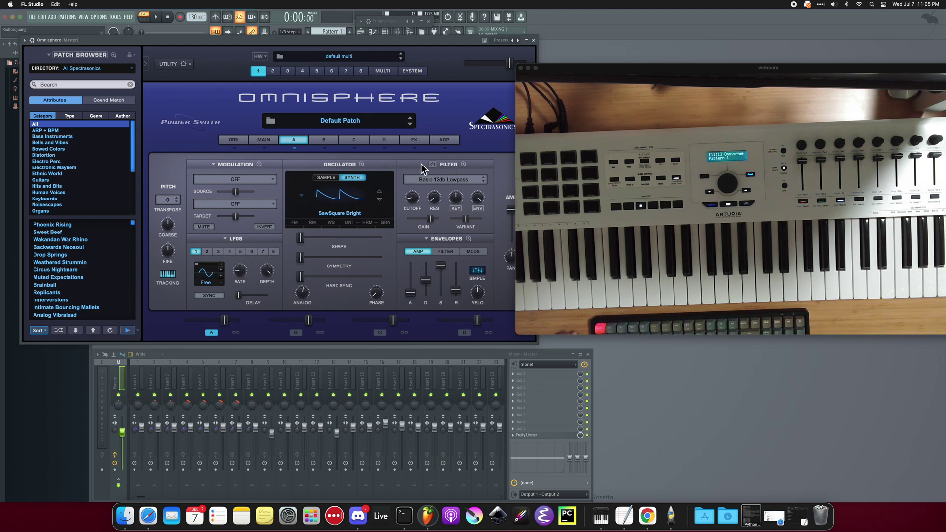
{"action": "left_click", "coordinate": [325, 142]}
{"action": "left_click", "coordinate": [353, 141]}
{"action": "left_click", "coordinate": [376, 141]}
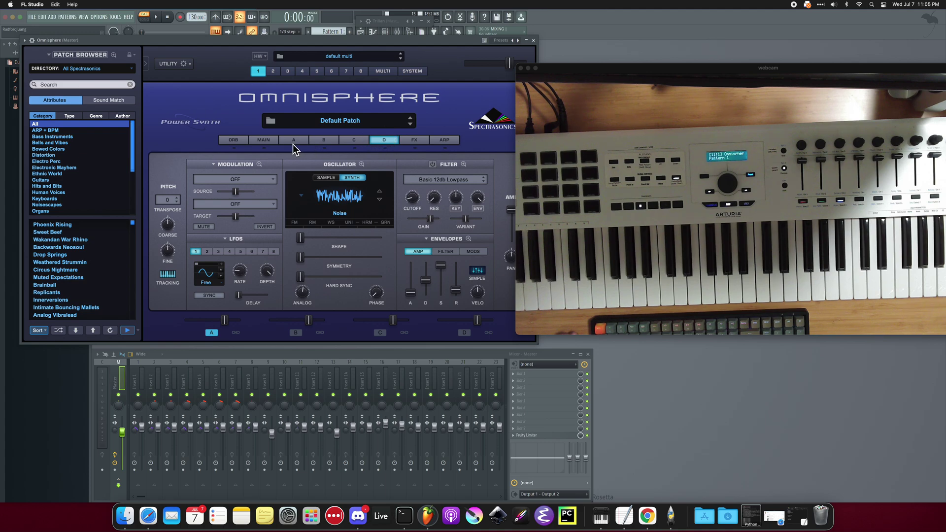
{"action": "left_click", "coordinate": [293, 143]}
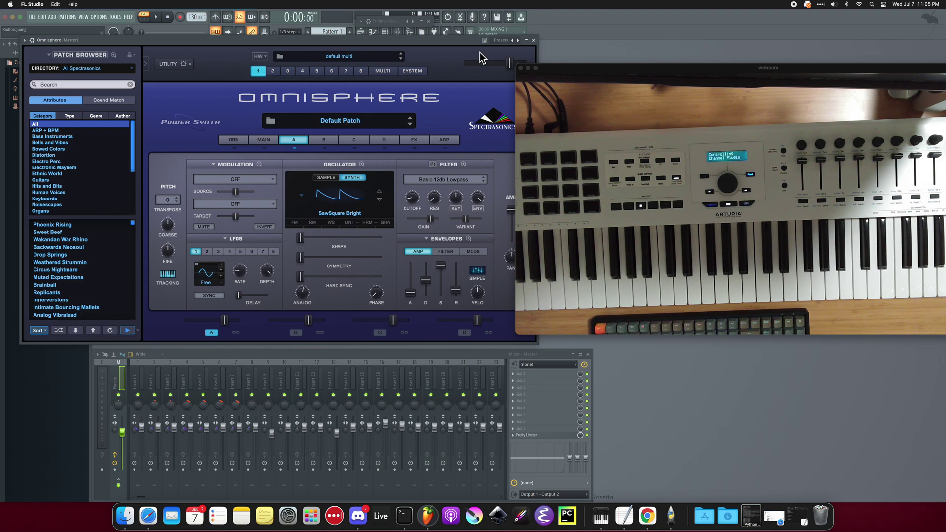
Nudge the Omnisphere window slightly right and show its wrapper settings page.
{"action": "left_click_drag", "start_coordinate": [414, 43], "coordinate": [436, 48]}
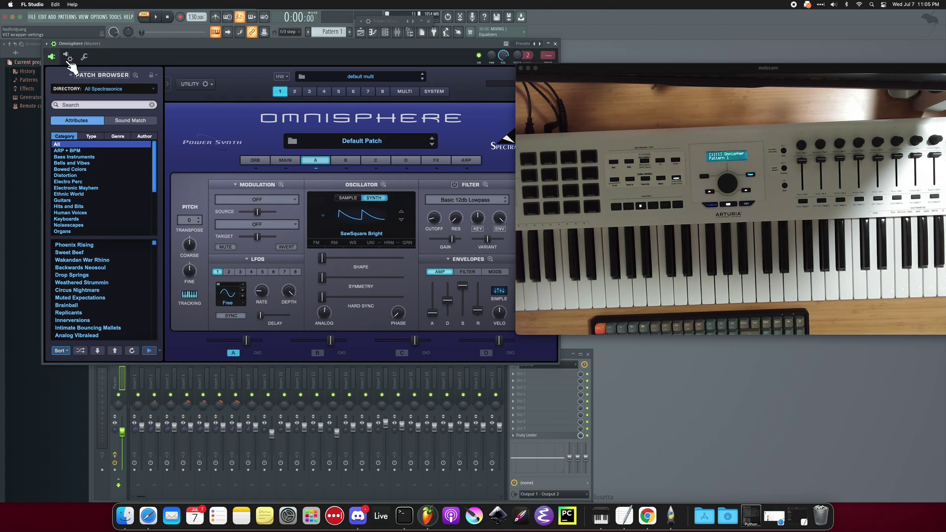
{"action": "left_click", "coordinate": [54, 44]}
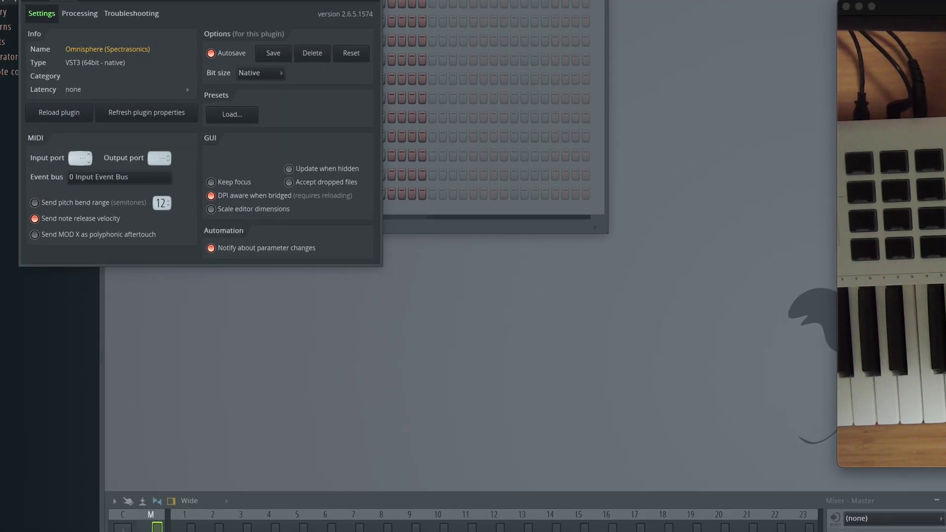
Set Omnisphere's MIDI input port to 10 and return to the synth editor.
{"action": "left_click_drag", "start_coordinate": [80, 158], "coordinate": [89, 124]}
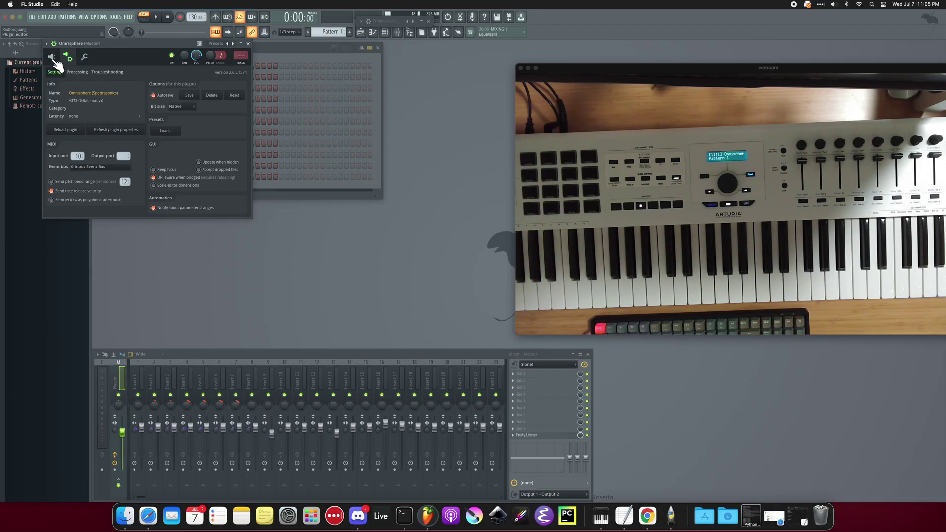
{"action": "left_click", "coordinate": [53, 57]}
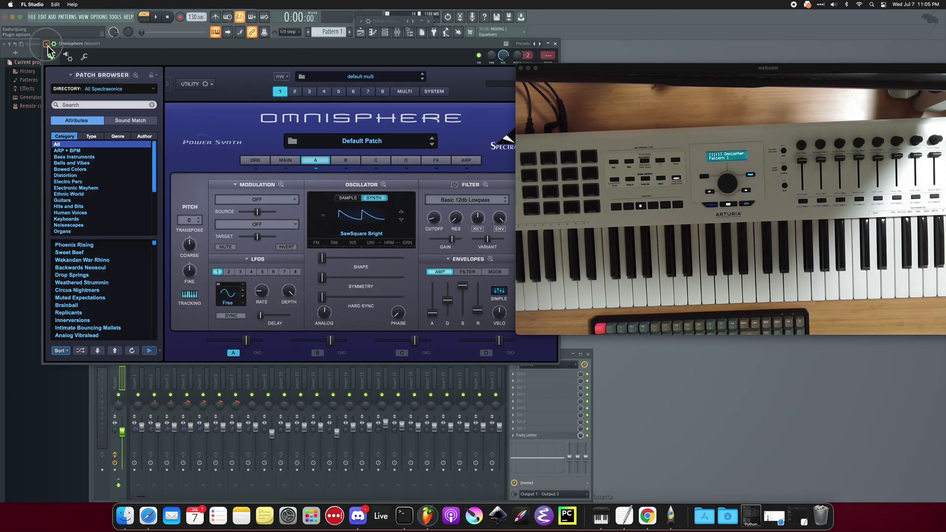
Save the Omnisphere plugin state as preset 'arturia-keylab-omnisphere'.
{"action": "left_click", "coordinate": [46, 43]}
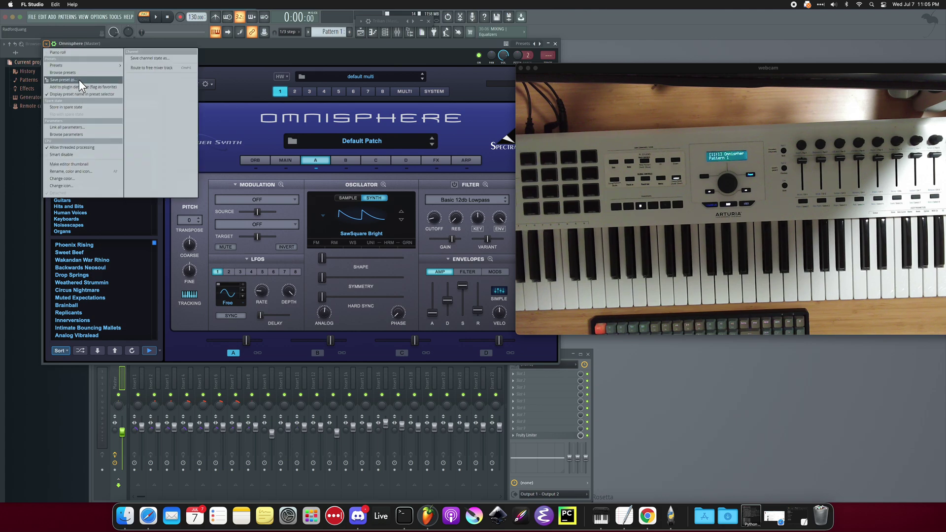
{"action": "left_click", "coordinate": [68, 82]}
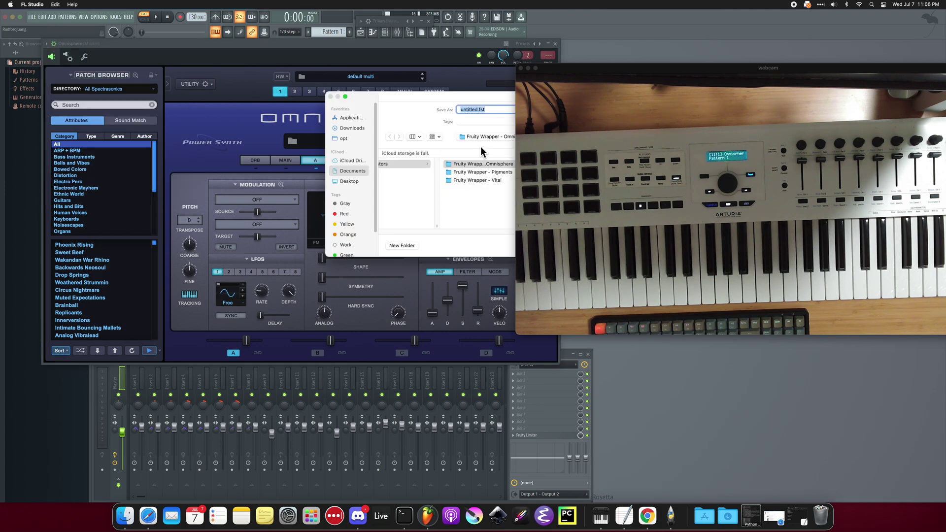
{"action": "left_click_drag", "start_coordinate": [445, 96], "coordinate": [266, 117]}
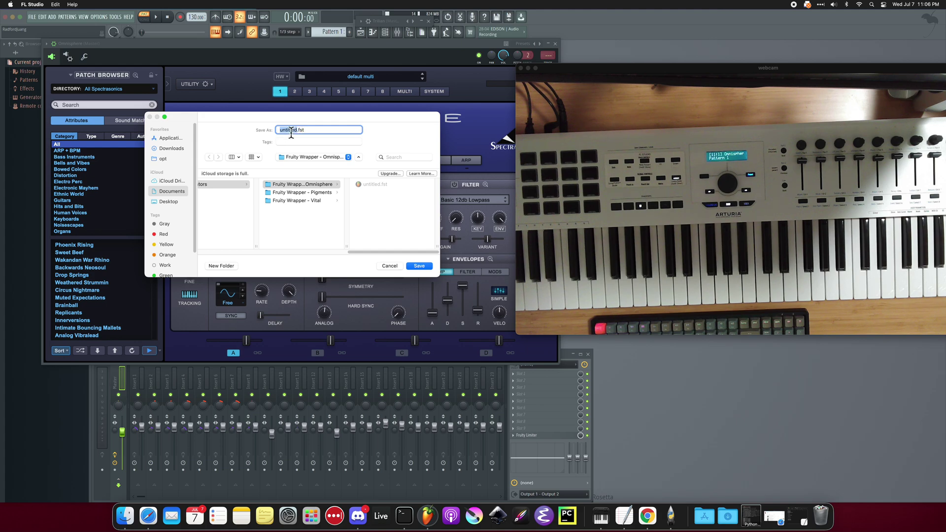
{"action": "type", "text": "artur"}
{"action": "type", "text": "ia-keylab-omnispher"}
{"action": "key", "text": "Return"}
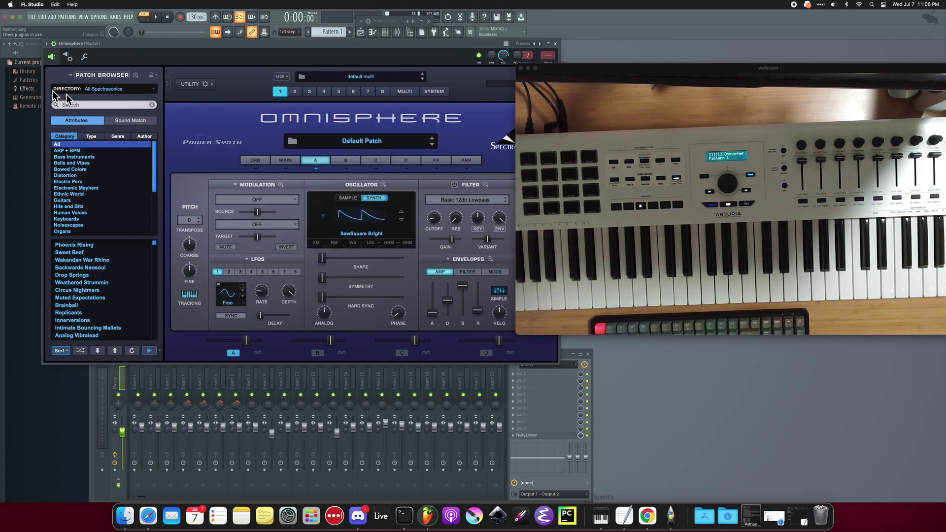
Load the arturia-keylab-omnisphere preset onto the channel and reposition the editor lower on screen.
{"action": "left_click", "coordinate": [46, 43]}
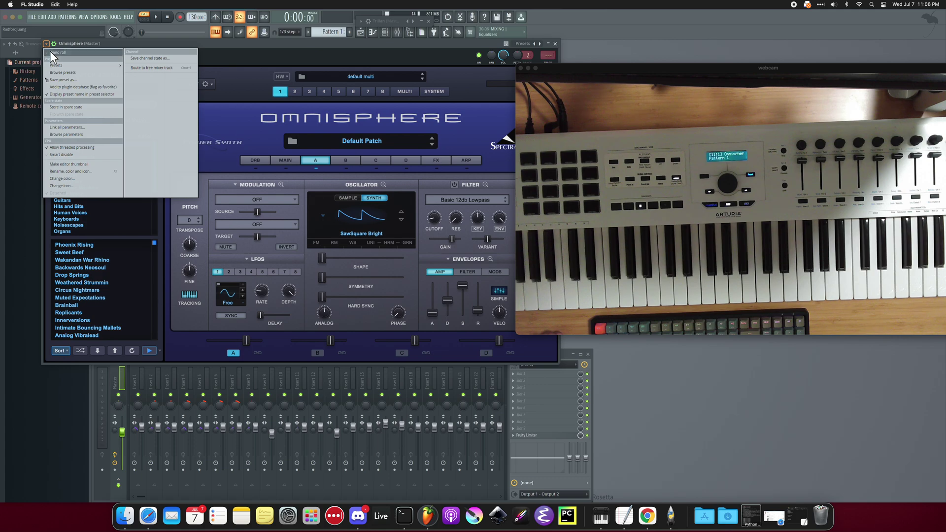
{"action": "mouse_move", "coordinate": [70, 68]}
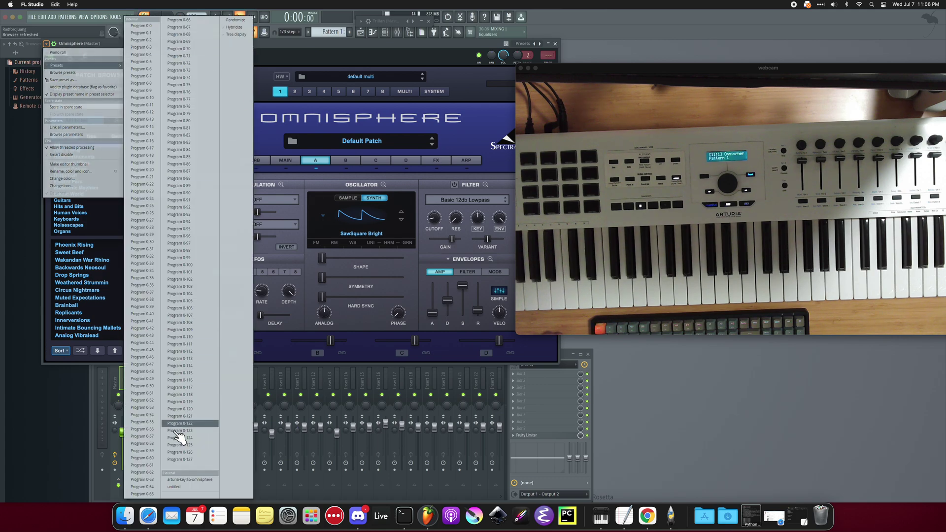
{"action": "left_click", "coordinate": [189, 480]}
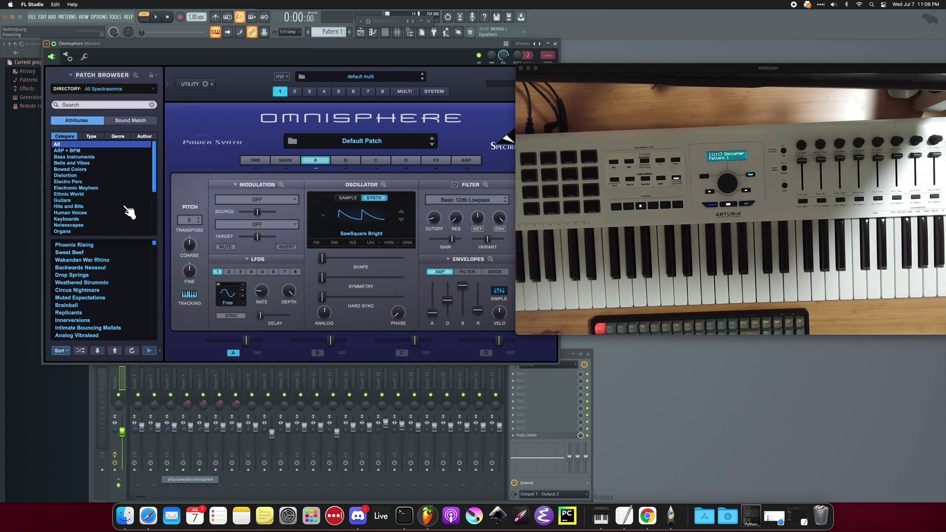
{"action": "left_click", "coordinate": [66, 59]}
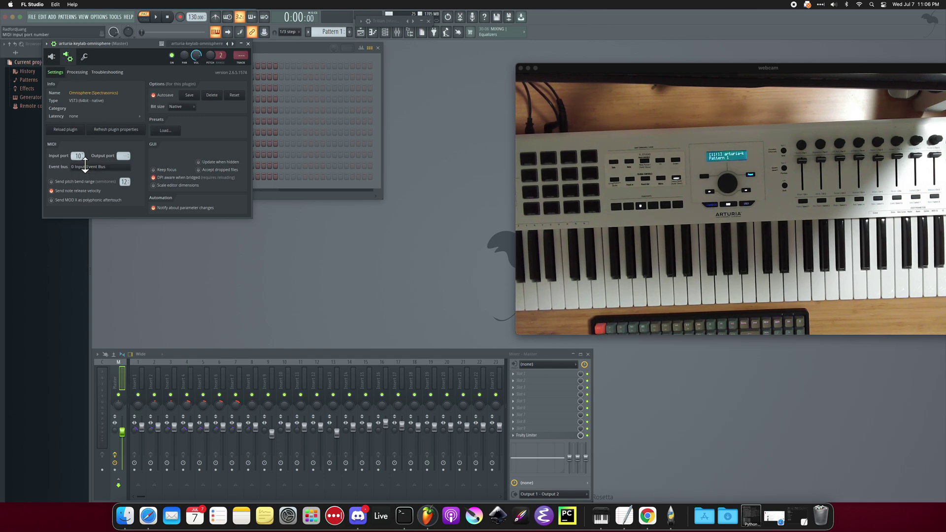
{"action": "left_click", "coordinate": [52, 58]}
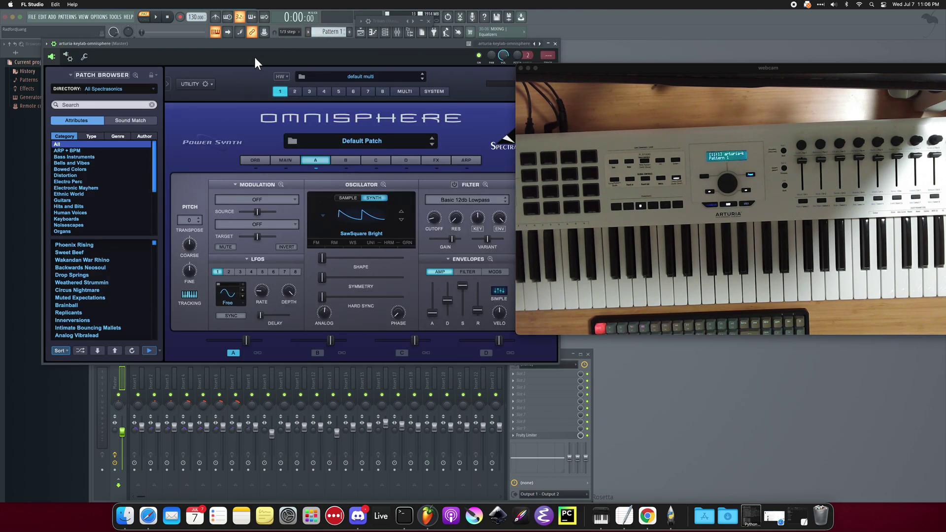
{"action": "left_click_drag", "start_coordinate": [268, 44], "coordinate": [266, 155]}
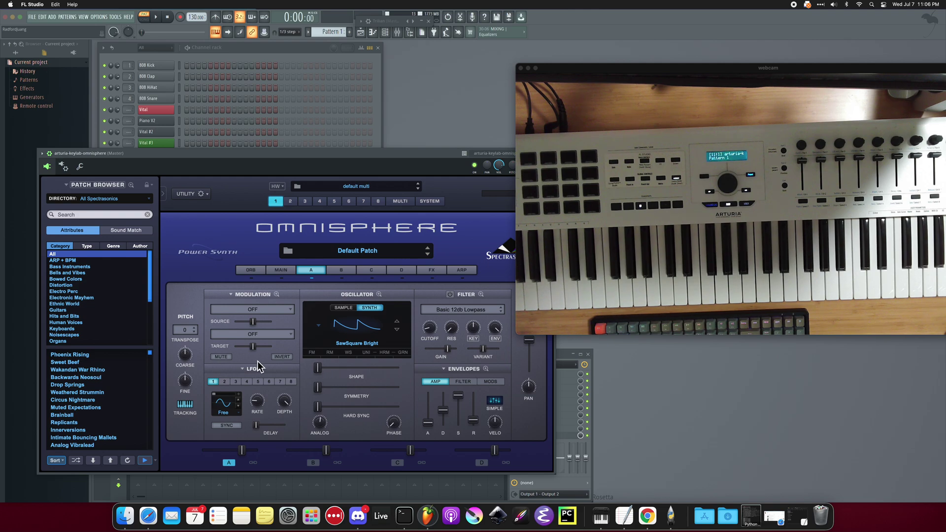
MIDI CC-learn Layer A's Shape, Symmetry, Hard Sync and filter on/off to KeyLab controls.
{"action": "right_click", "coordinate": [318, 371]}
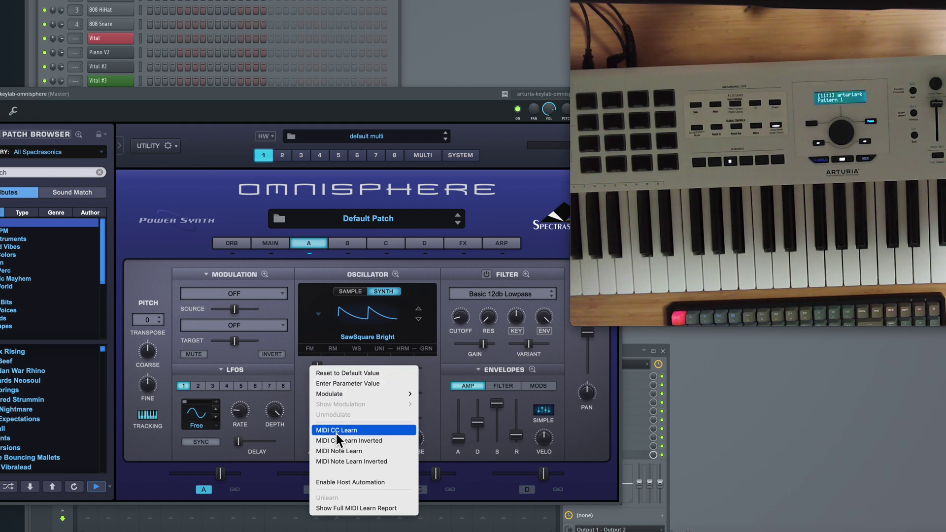
{"action": "left_click", "coordinate": [336, 430]}
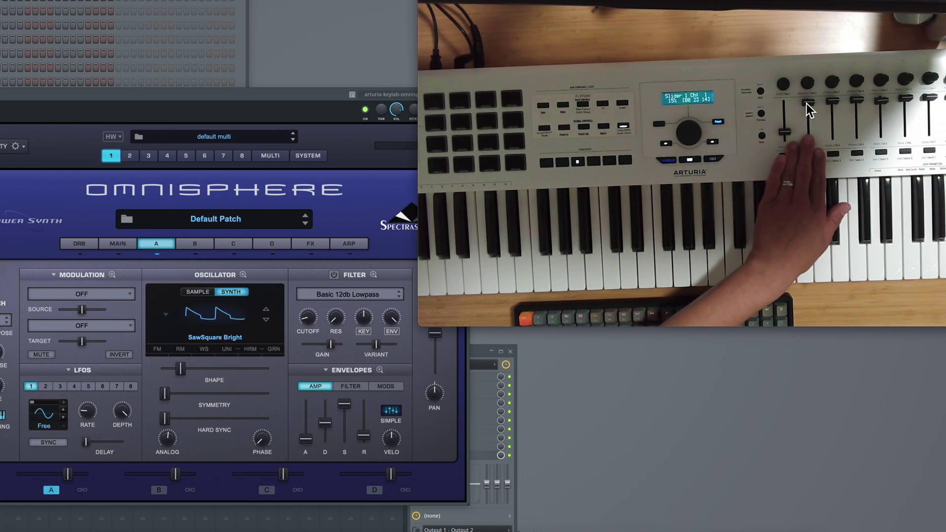
{"action": "right_click", "coordinate": [164, 395]}
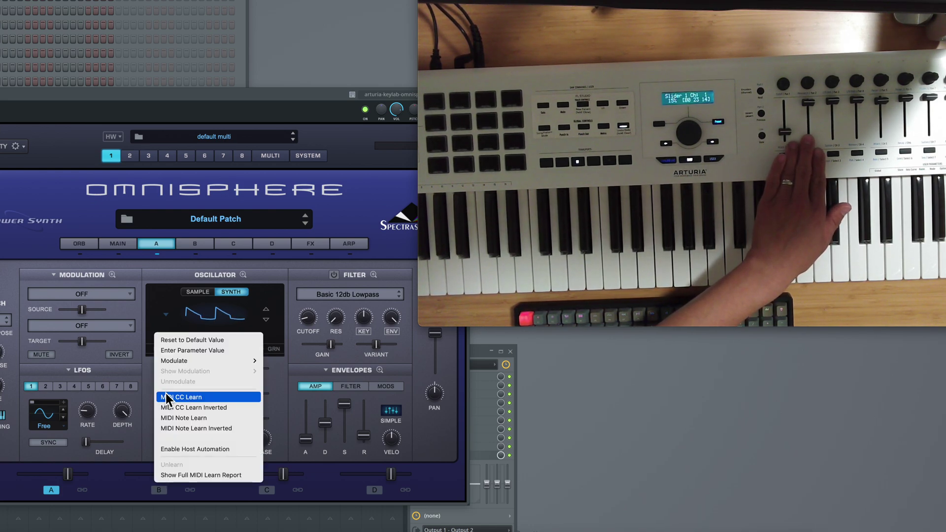
{"action": "left_click", "coordinate": [179, 396]}
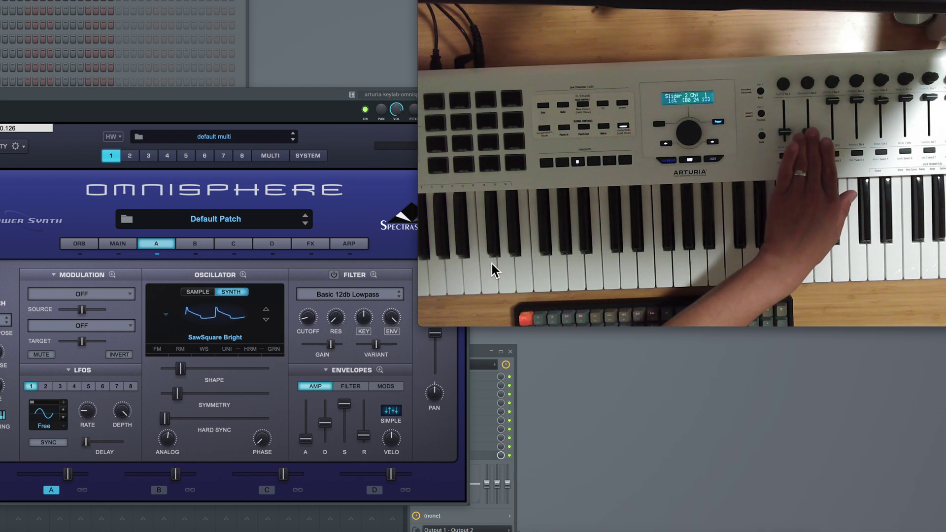
{"action": "right_click", "coordinate": [166, 417]}
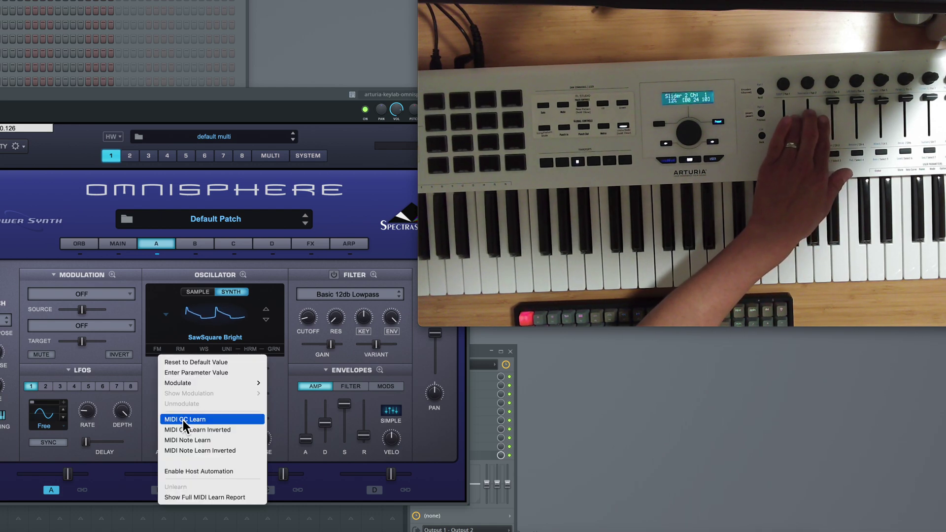
{"action": "left_click", "coordinate": [182, 420]}
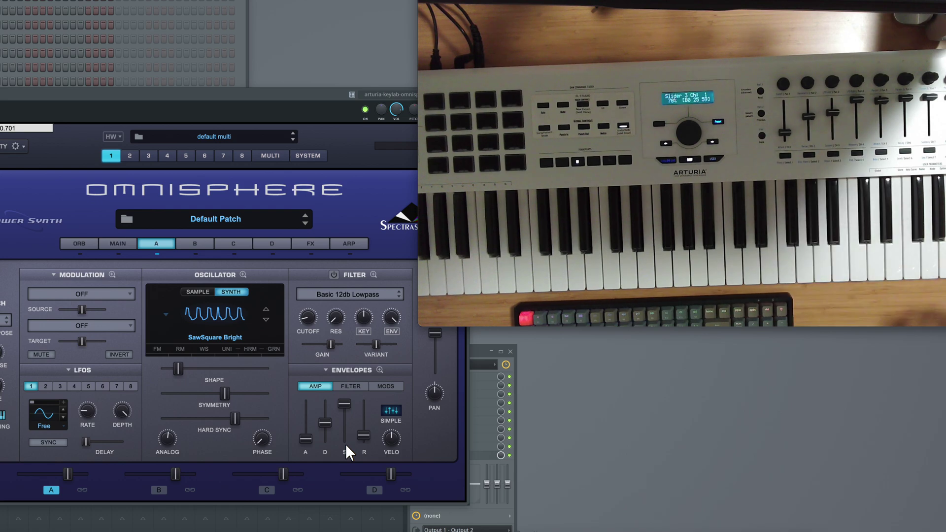
{"action": "right_click", "coordinate": [336, 276]}
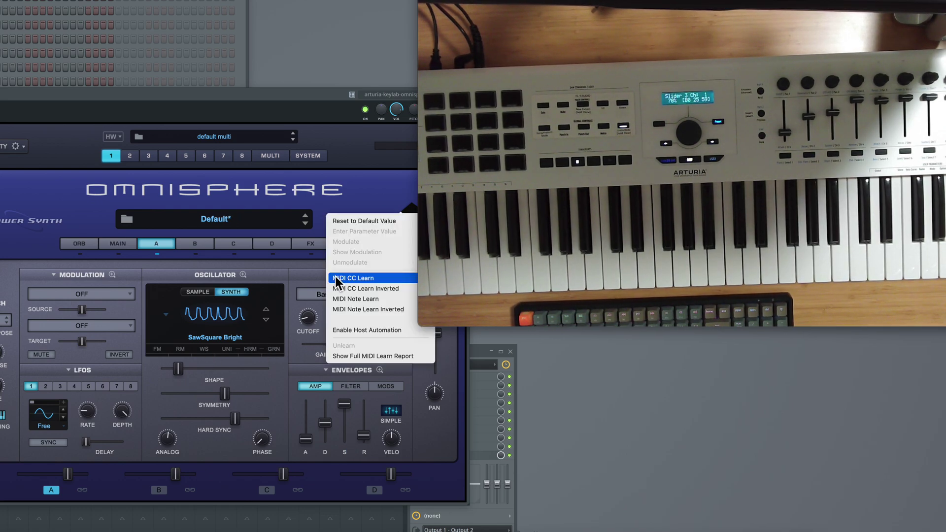
{"action": "left_click", "coordinate": [353, 278]}
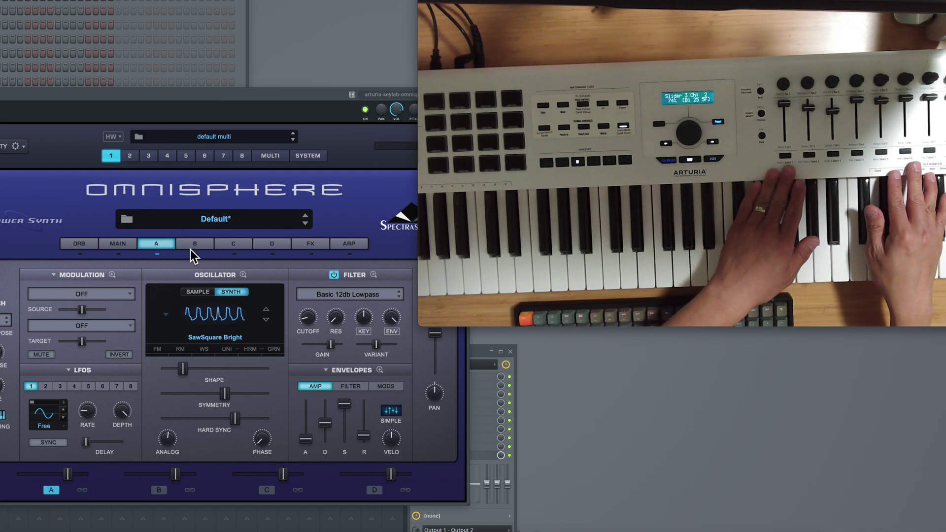
On Layer B, MIDI CC-learn Shape, Symmetry and Hard Sync to KeyLab sliders on channel 2.
{"action": "left_click", "coordinate": [197, 242]}
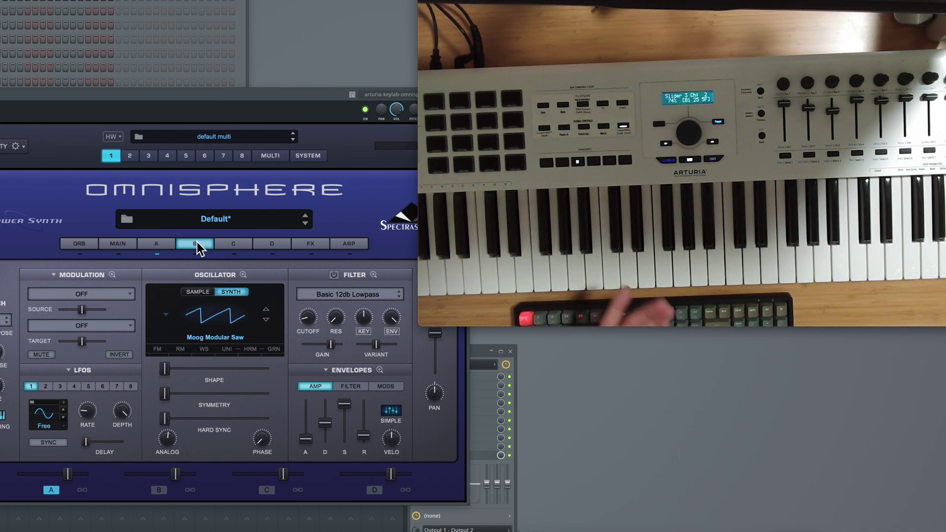
{"action": "right_click", "coordinate": [167, 369]}
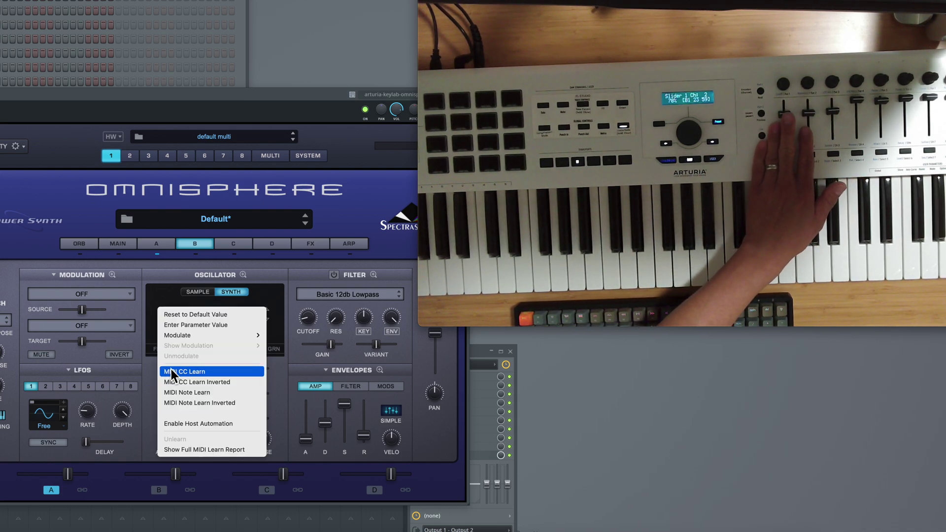
{"action": "left_click", "coordinate": [179, 371]}
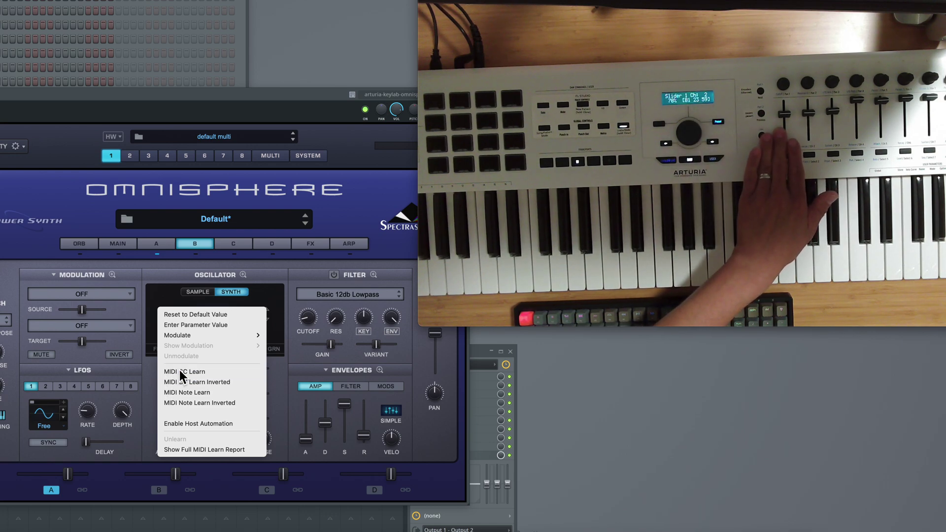
{"action": "right_click", "coordinate": [170, 392]}
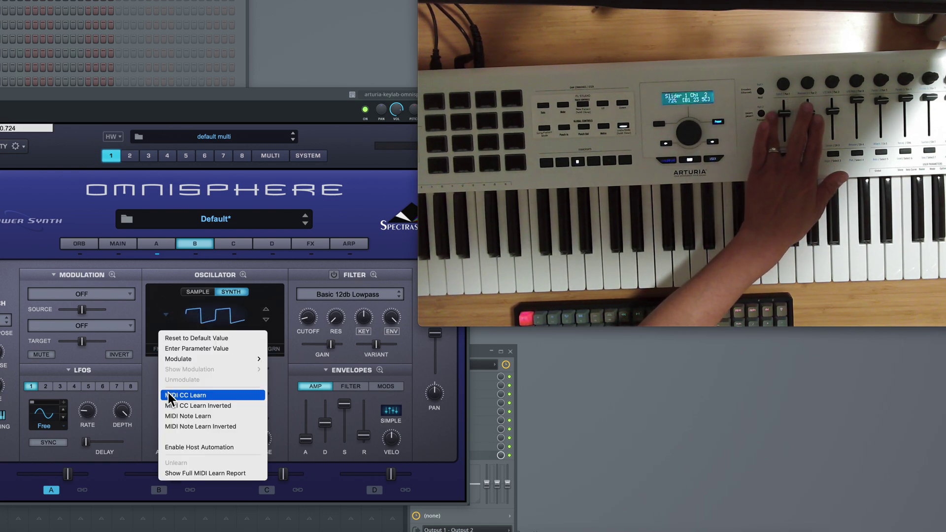
{"action": "left_click", "coordinate": [176, 395]}
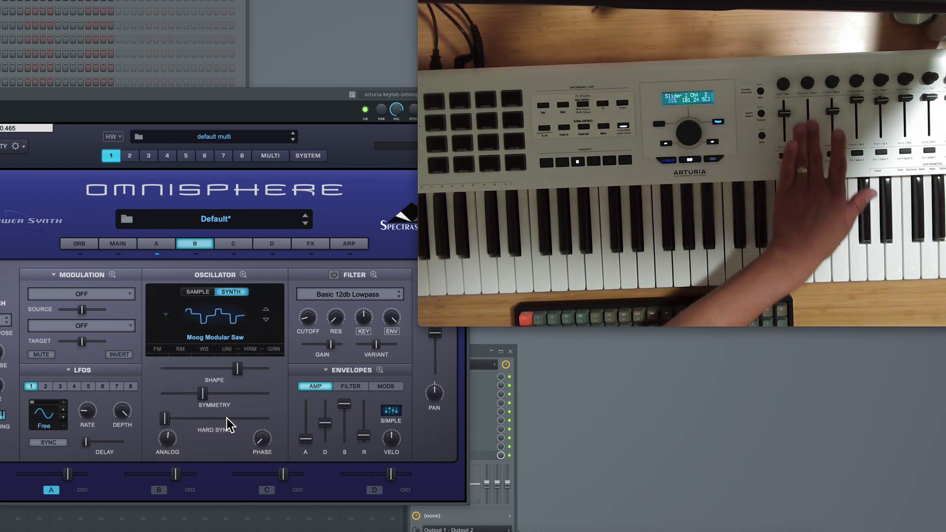
{"action": "right_click", "coordinate": [164, 422]}
{"action": "left_click", "coordinate": [181, 423]}
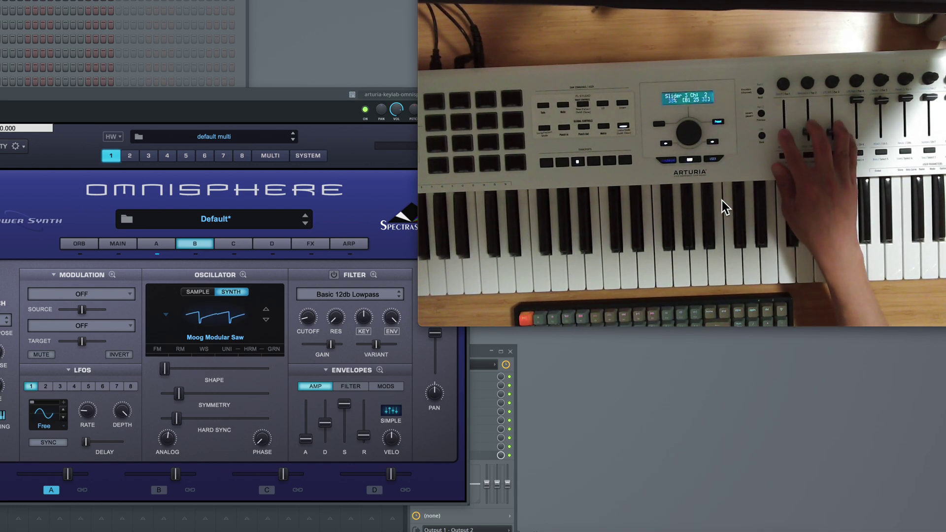
Alternate between Layers A and B while testing the KeyLab sliders, finishing on Layer A.
{"action": "left_click", "coordinate": [157, 244]}
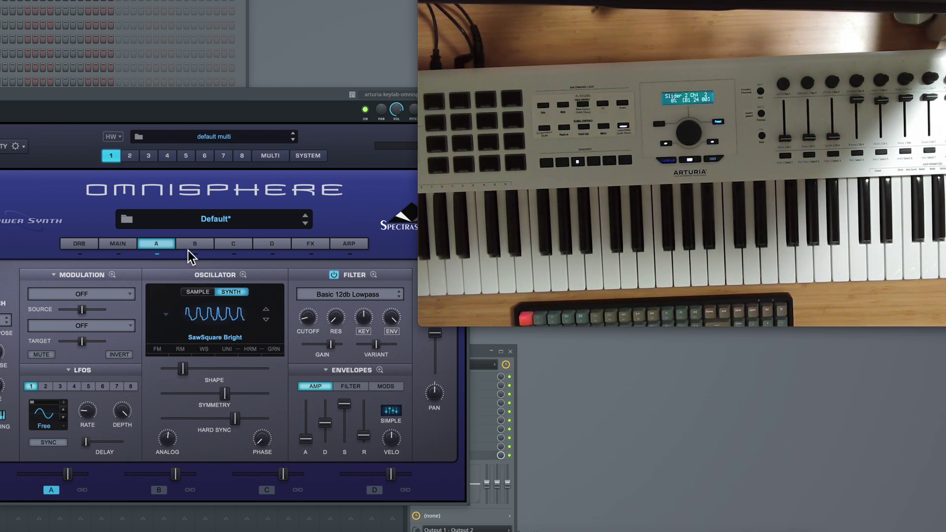
{"action": "left_click", "coordinate": [191, 247]}
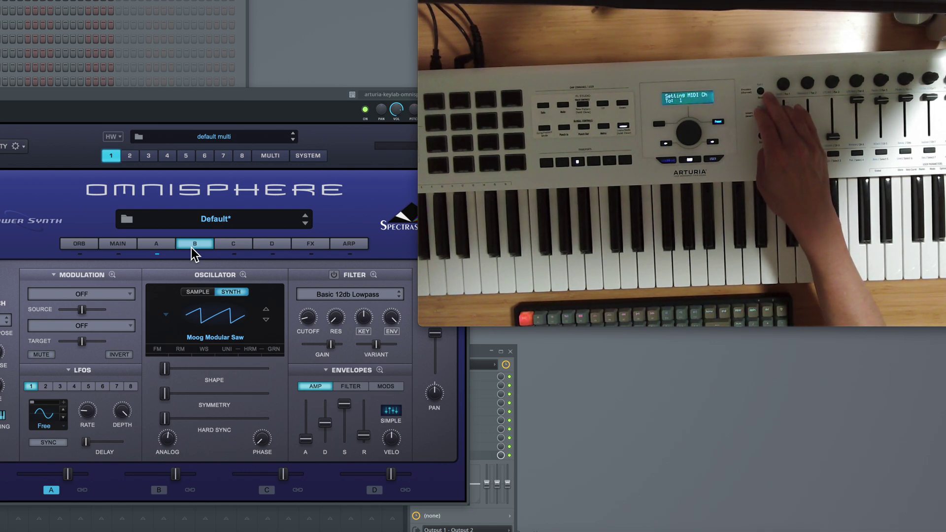
{"action": "left_click", "coordinate": [166, 241]}
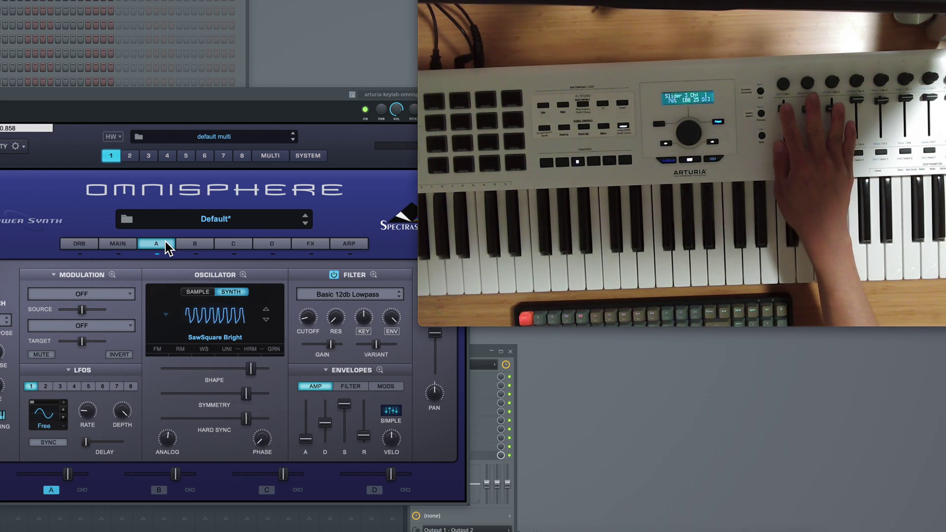
{"action": "left_click", "coordinate": [192, 244]}
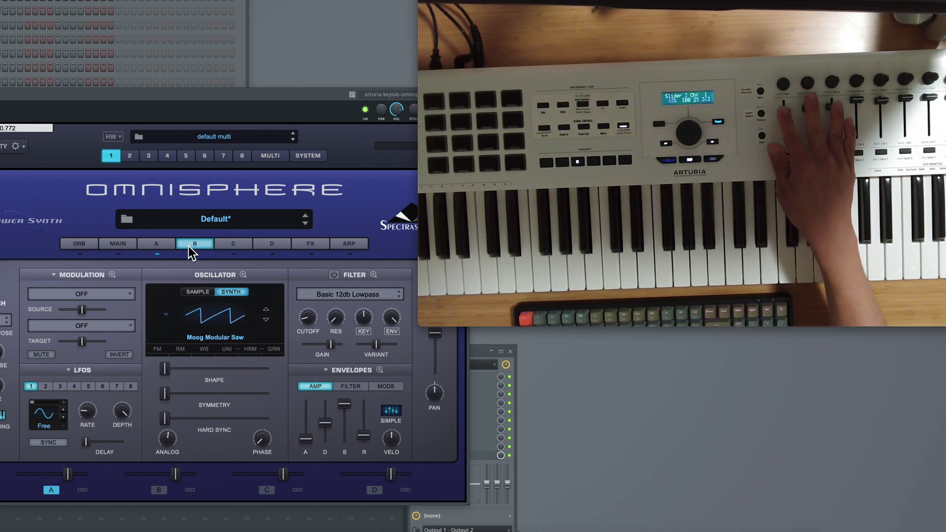
{"action": "left_click", "coordinate": [164, 244]}
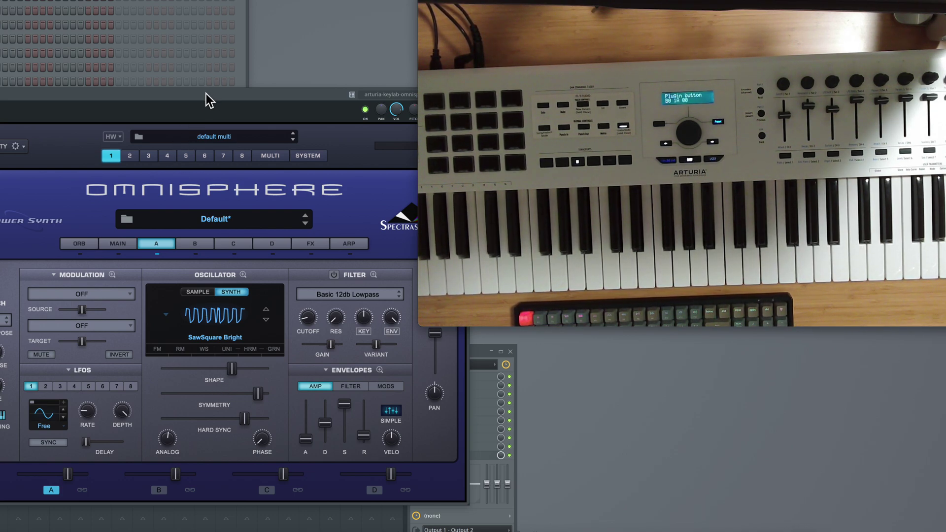
Move the Omnisphere window right, then up-left, and switch to Layer B to test its sliders.
{"action": "left_click_drag", "start_coordinate": [206, 94], "coordinate": [311, 95]}
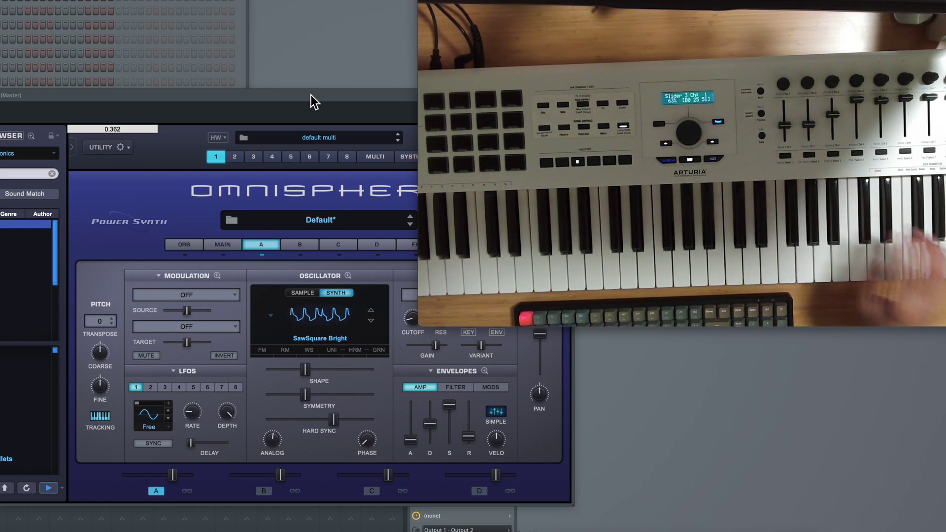
{"action": "left_click_drag", "start_coordinate": [323, 97], "coordinate": [268, 72]}
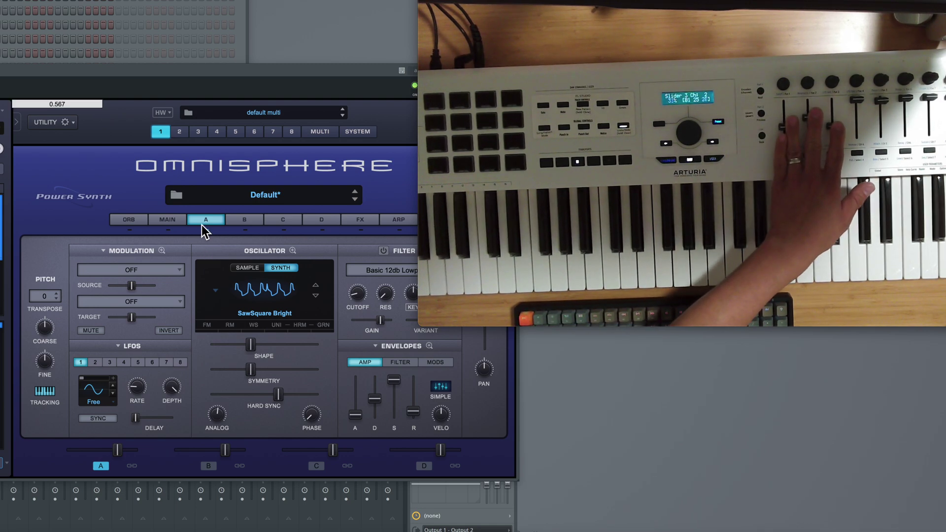
{"action": "left_click", "coordinate": [240, 221]}
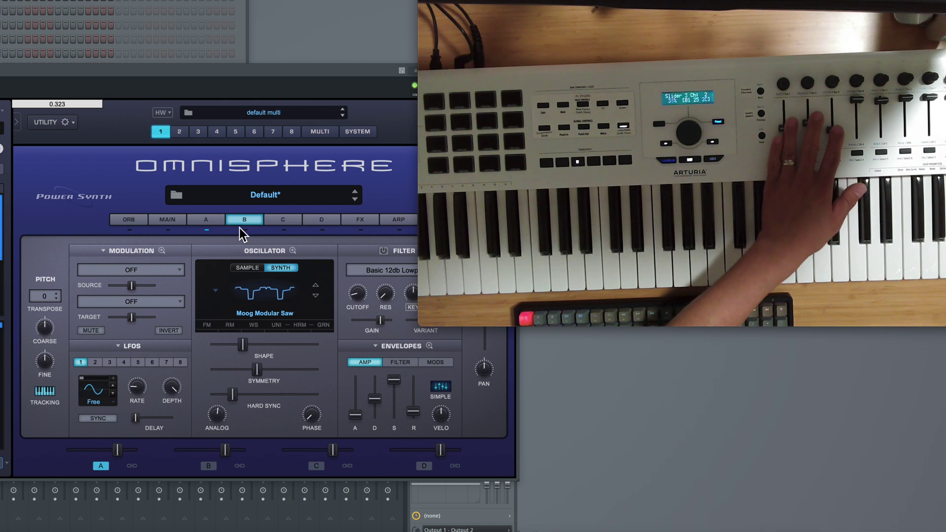